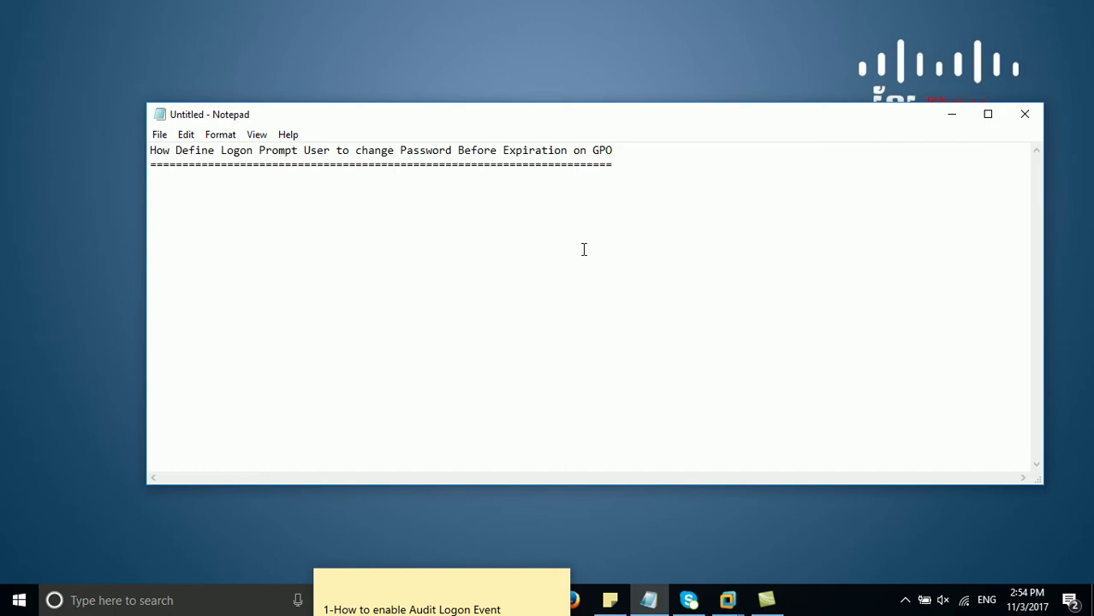
Minimize the notes, switch to the CBCDC01 virtual machine in VMware Workstation and show it in full screen
left_click(951, 114)
mouse_move(727, 601)
left_click(768, 444)
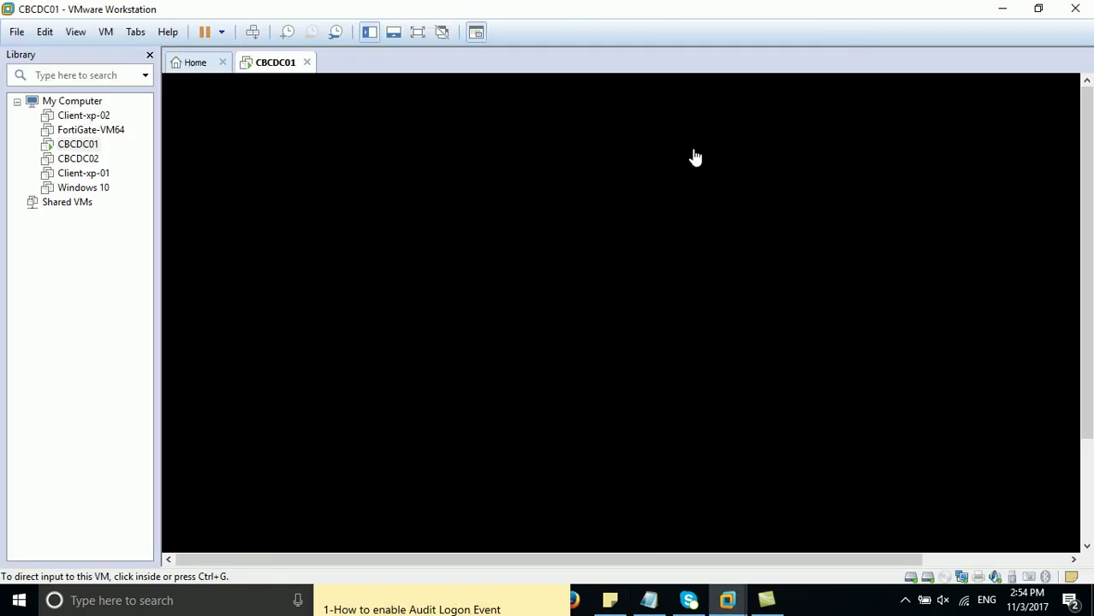
left_click(501, 191)
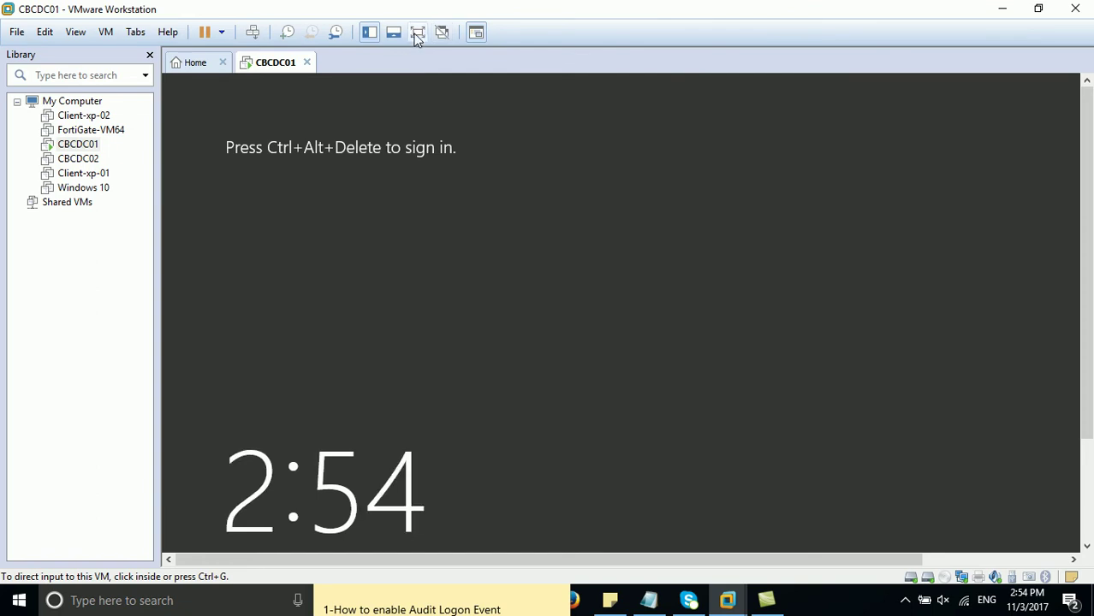
left_click(415, 31)
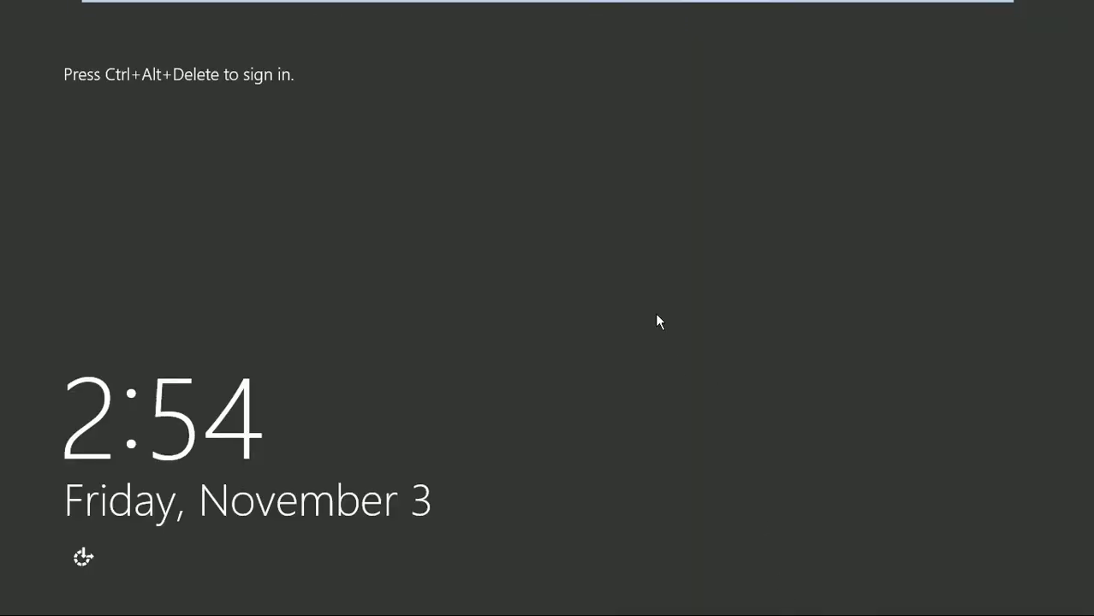
Sign in to the server as another user, cbc\administrator, with the account password
key("ctrl+alt+Insert")
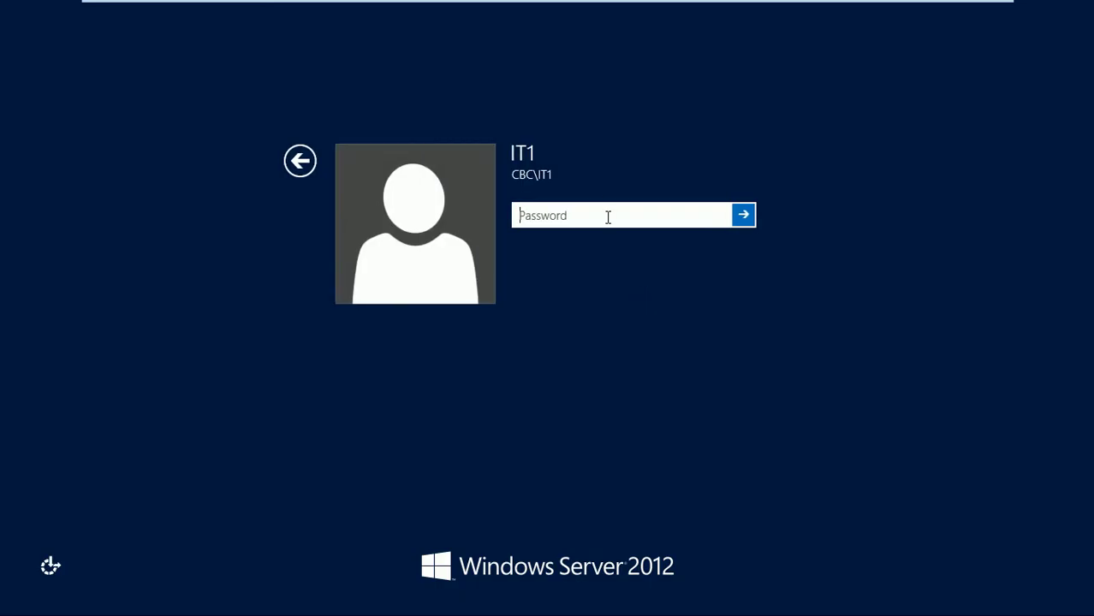
left_click(301, 162)
left_click(639, 249)
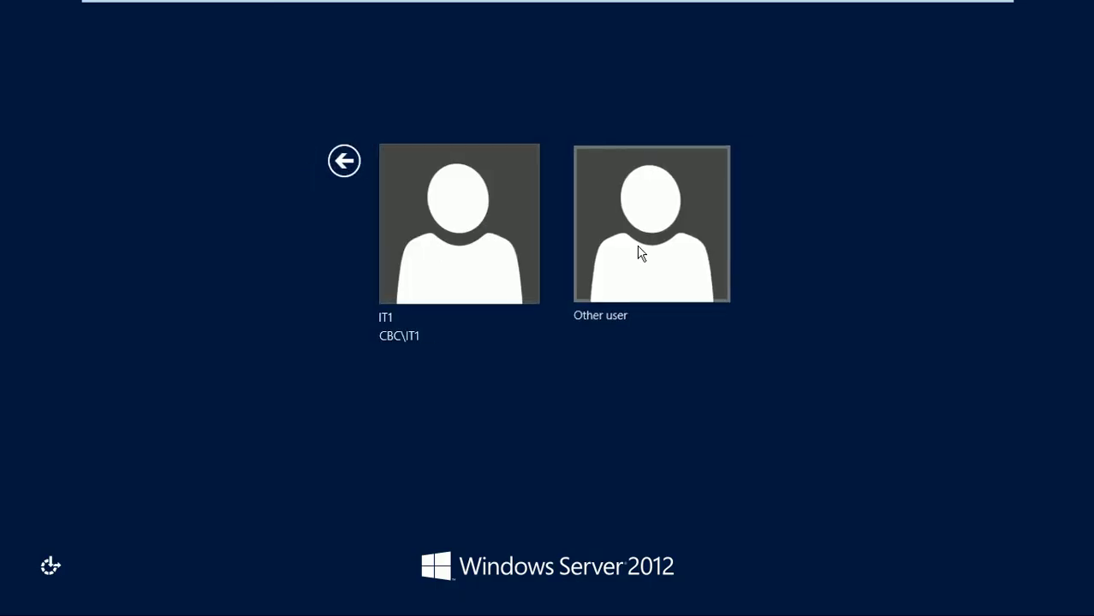
type("cbc\\adminis")
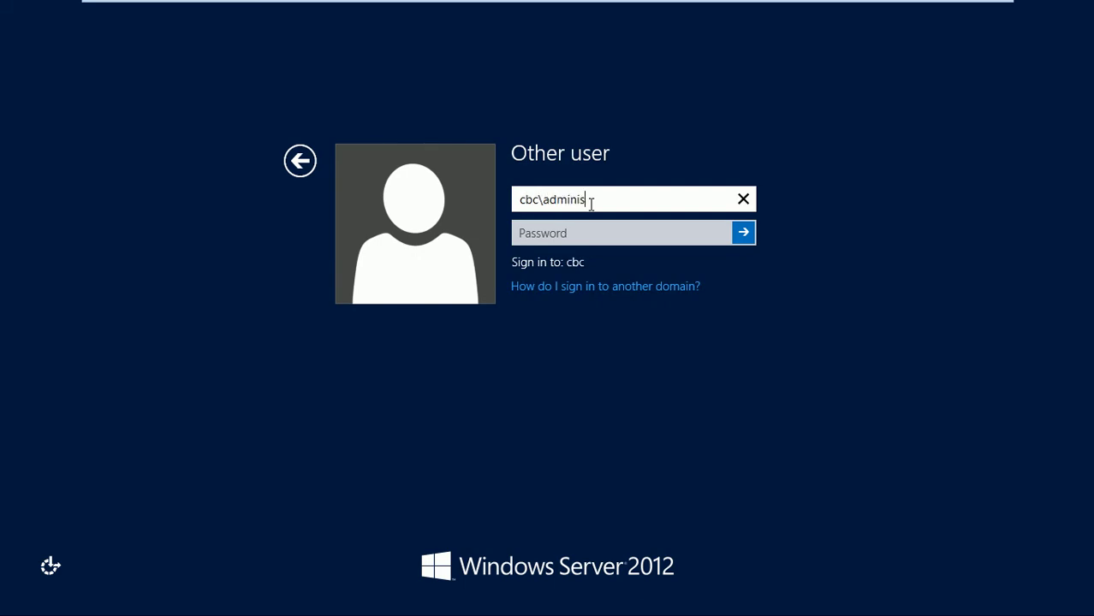
type("trato")
key("Tab")
left_click(630, 202)
type("r")
key("Tab")
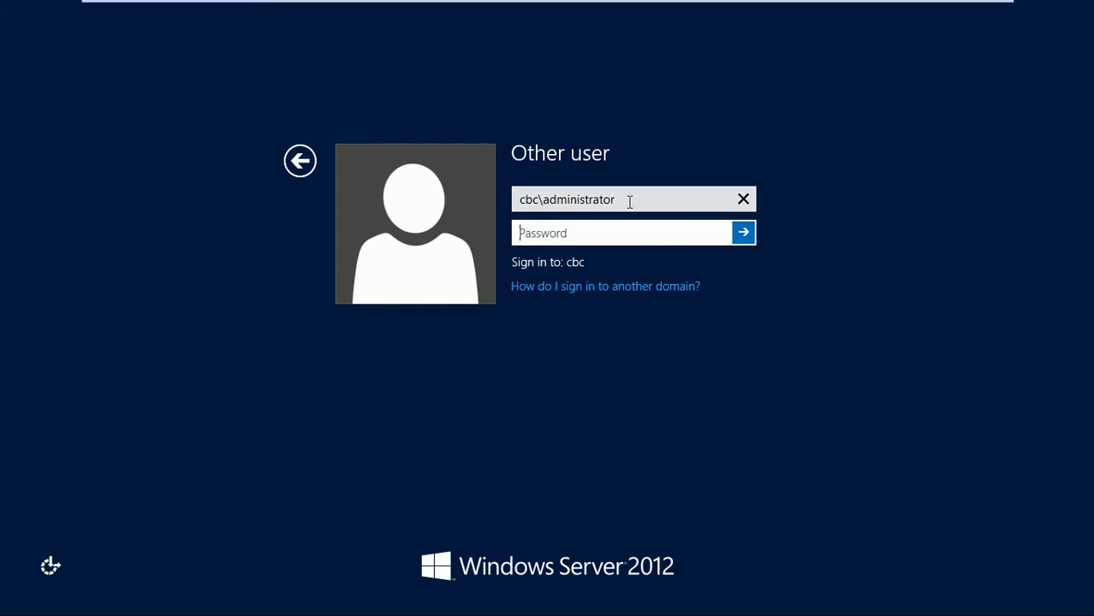
type("*********")
key("Return")
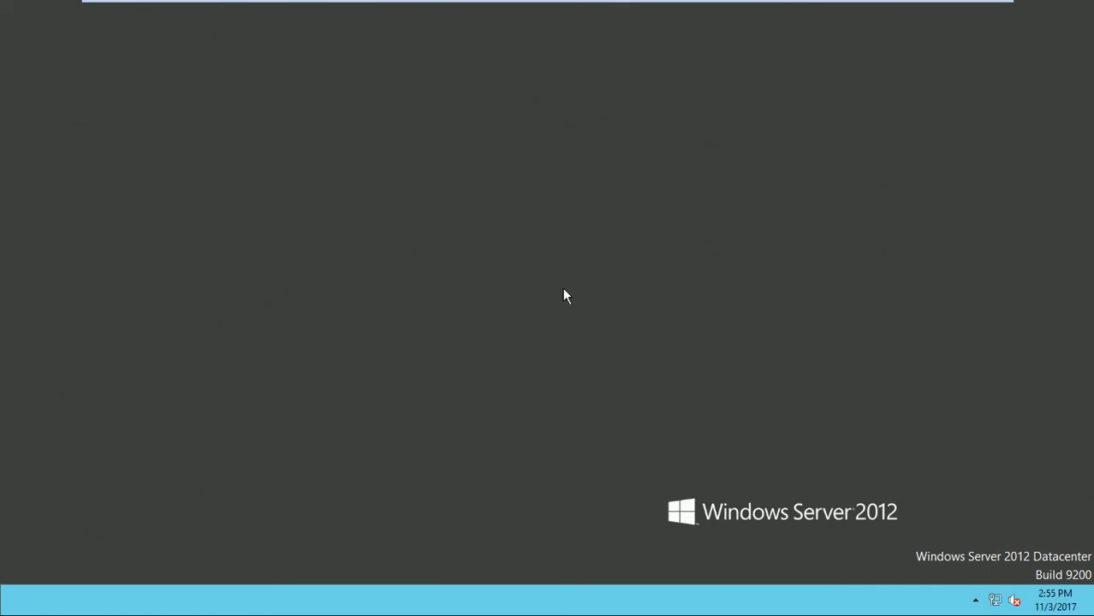
Refresh the desktop, then find and open Group Policy Management
right_click(492, 204)
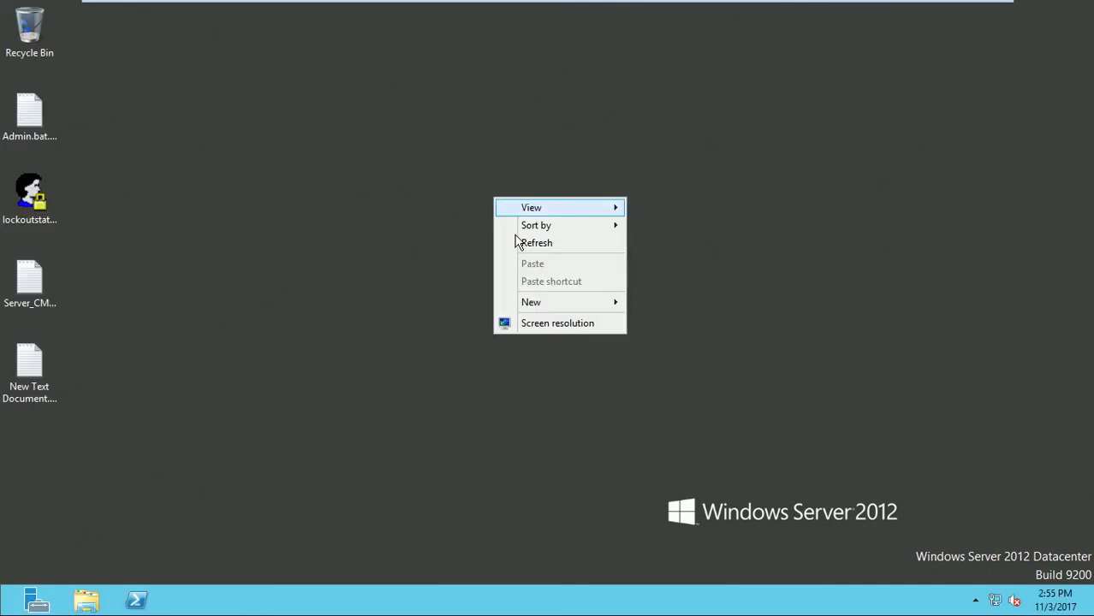
left_click(517, 243)
key("super")
type("gr")
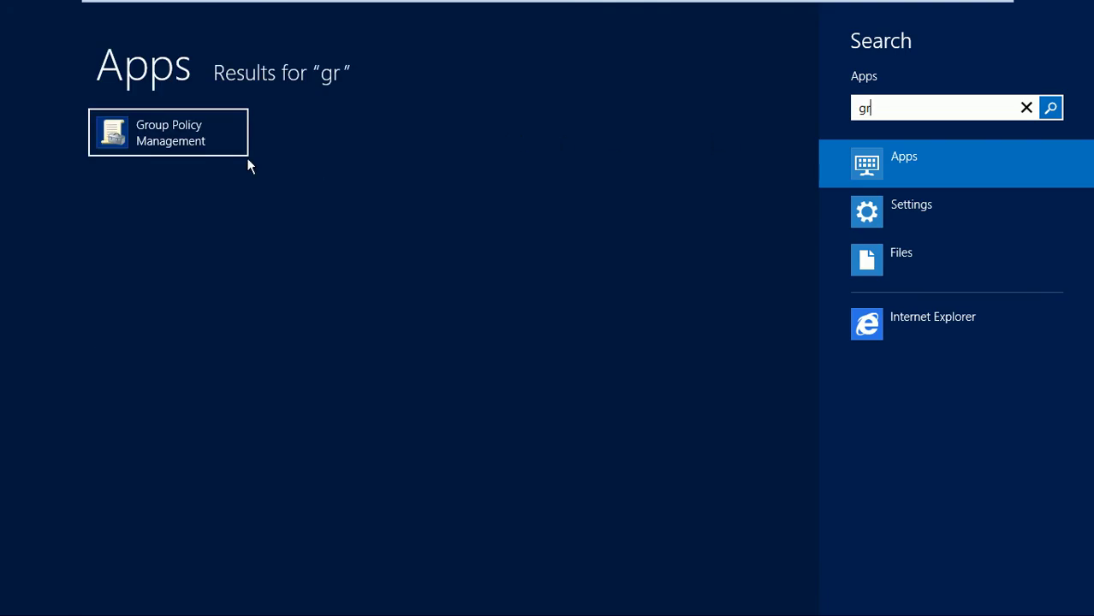
left_click(172, 136)
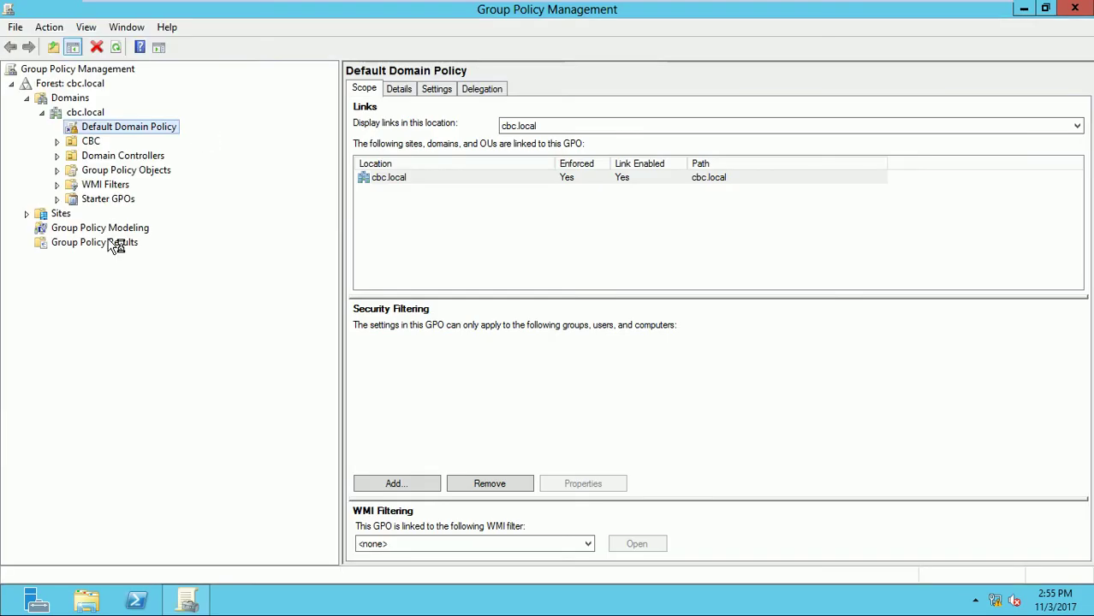
Create a GPO named alert_user_change_PWD in the cbc.local domain and link it there
left_click(87, 99)
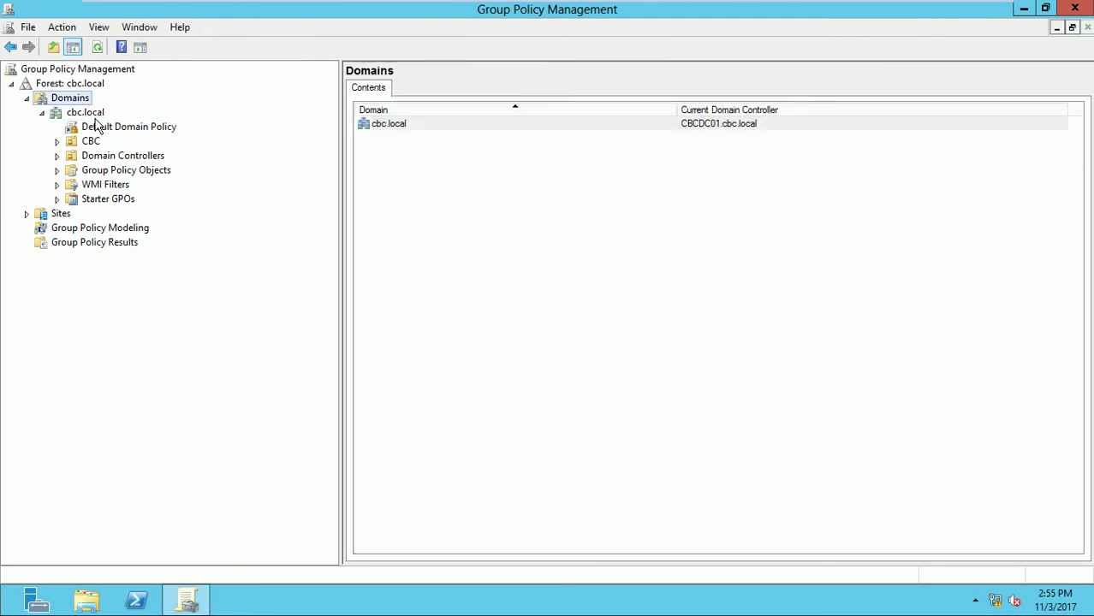
left_click(87, 112)
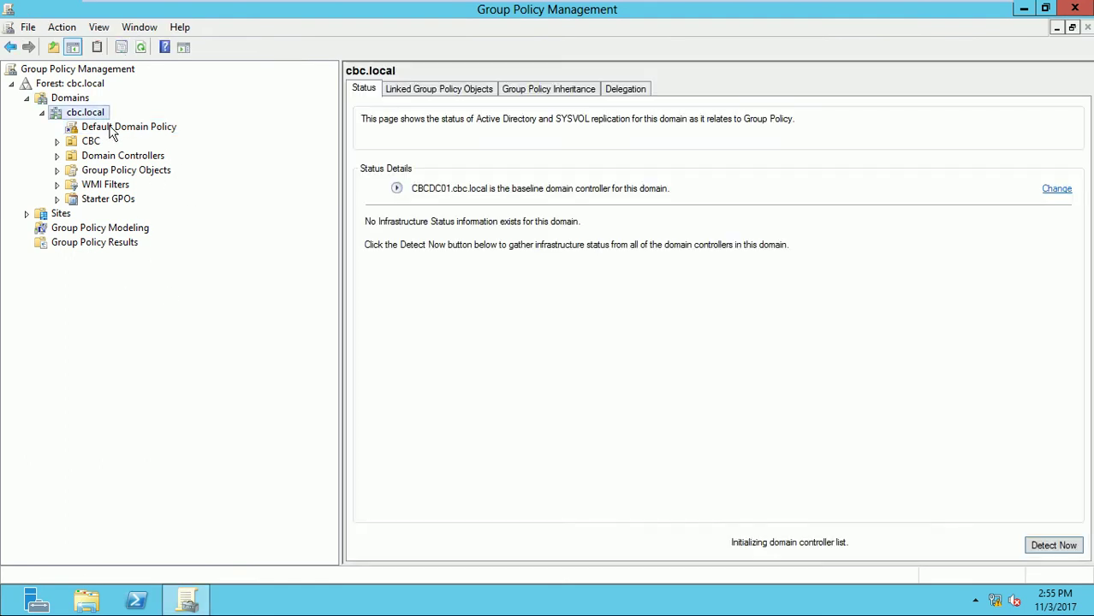
left_click(111, 130)
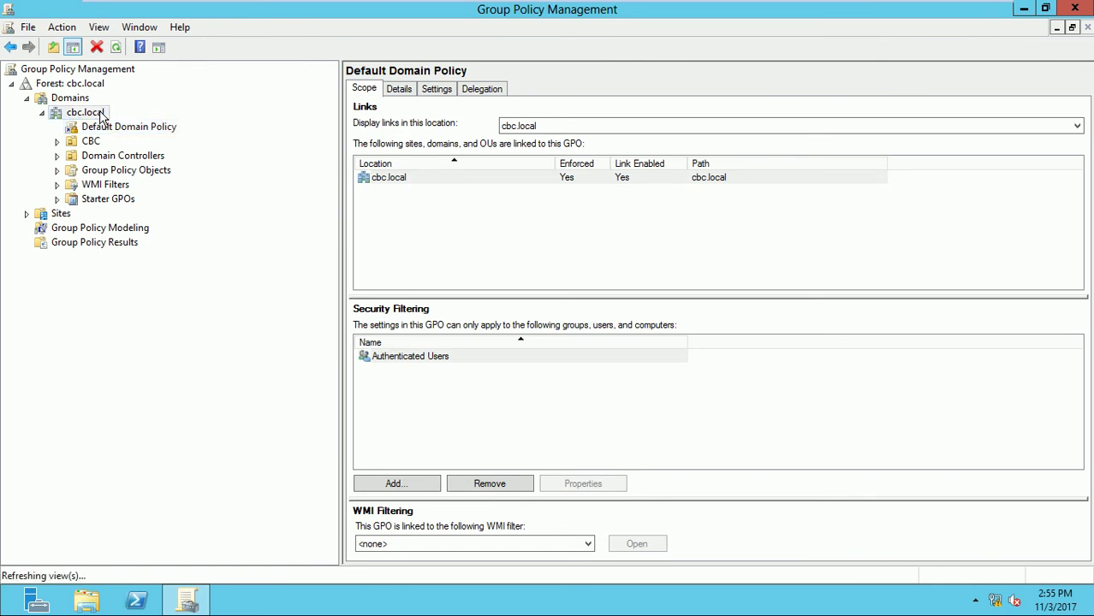
left_click(94, 113)
right_click(99, 113)
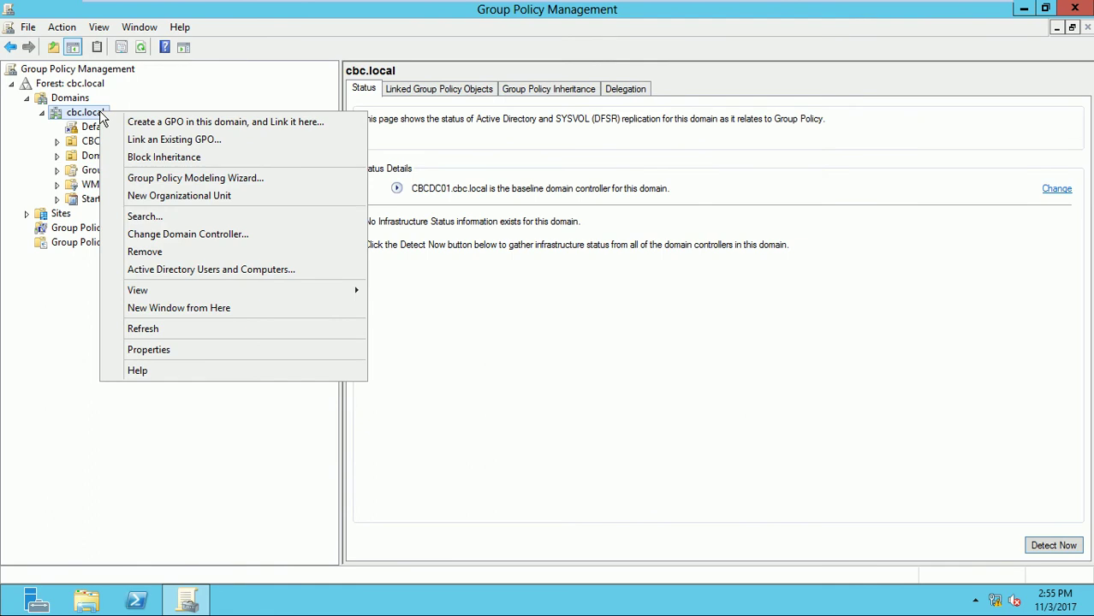
left_click(200, 128)
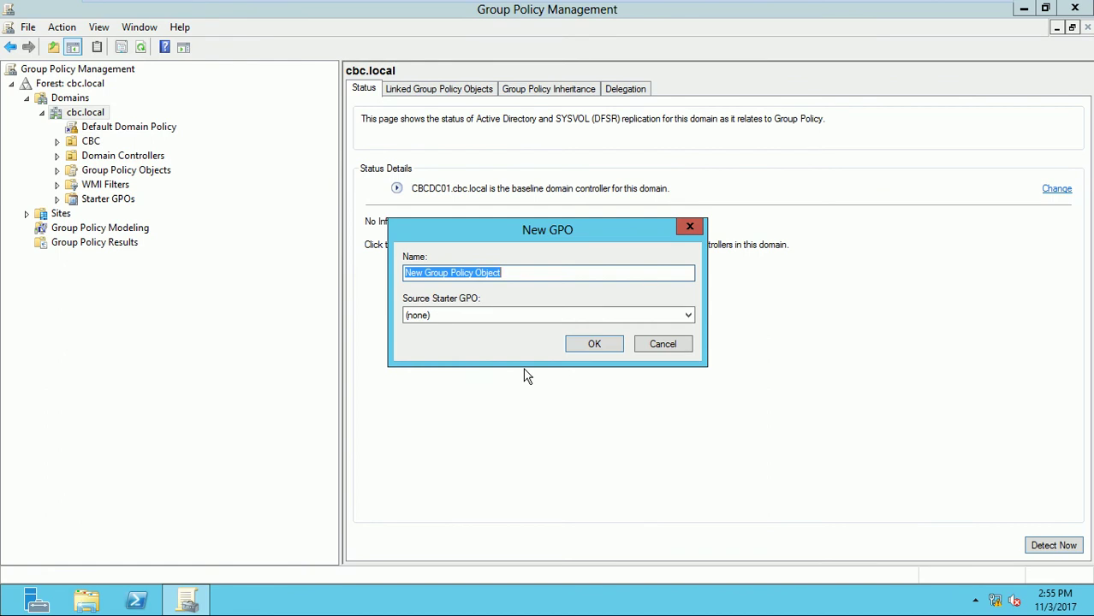
type("al")
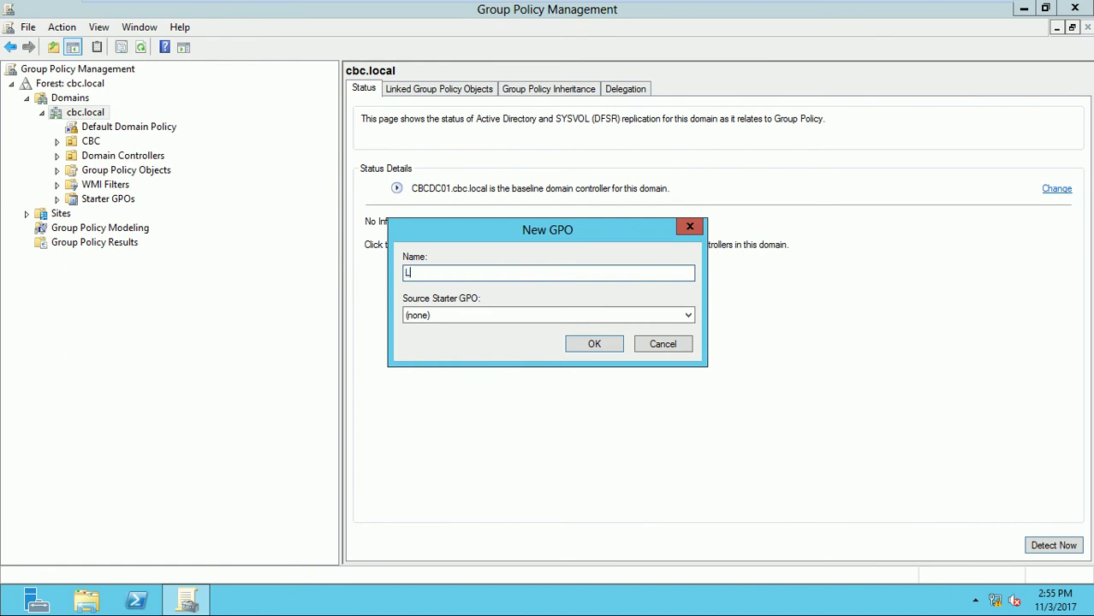
type("ert_user_change_P")
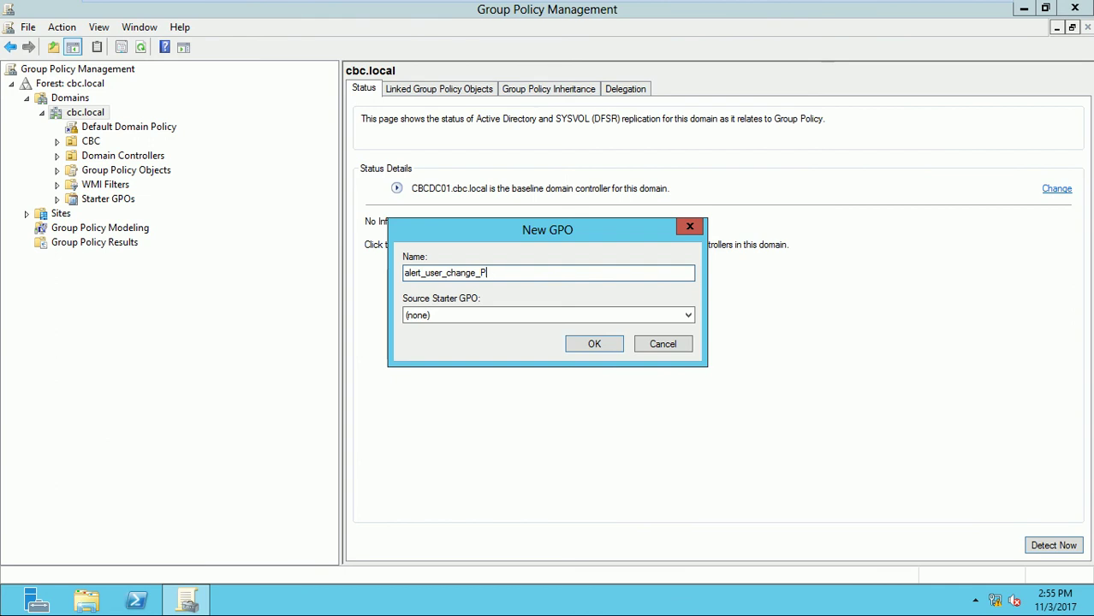
type("WD")
left_click(582, 341)
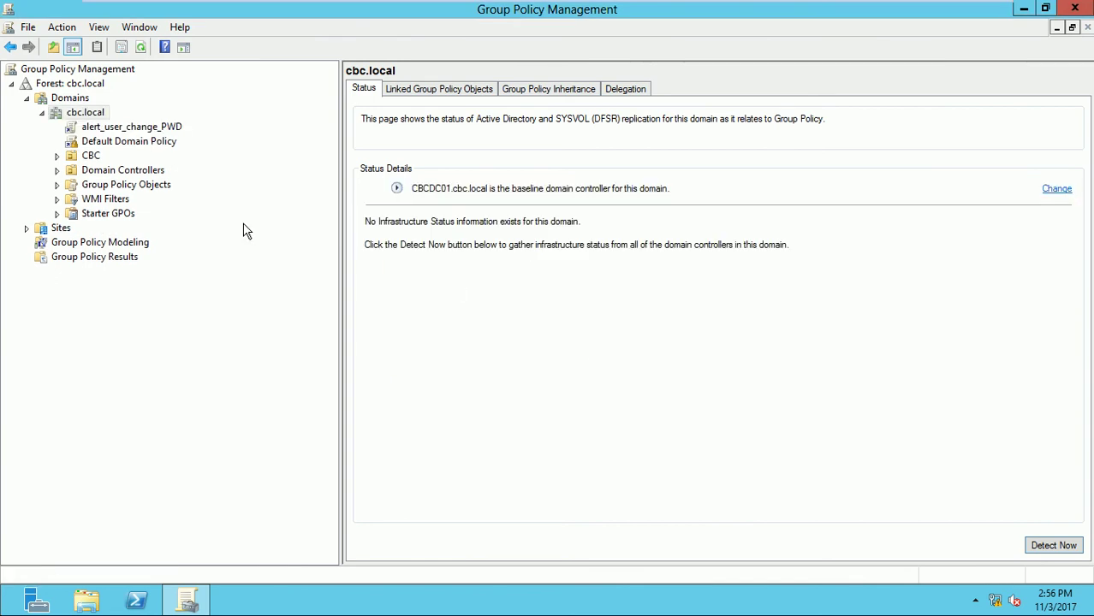
Open the alert_user_change_PWD policy object for editing
left_click(163, 127)
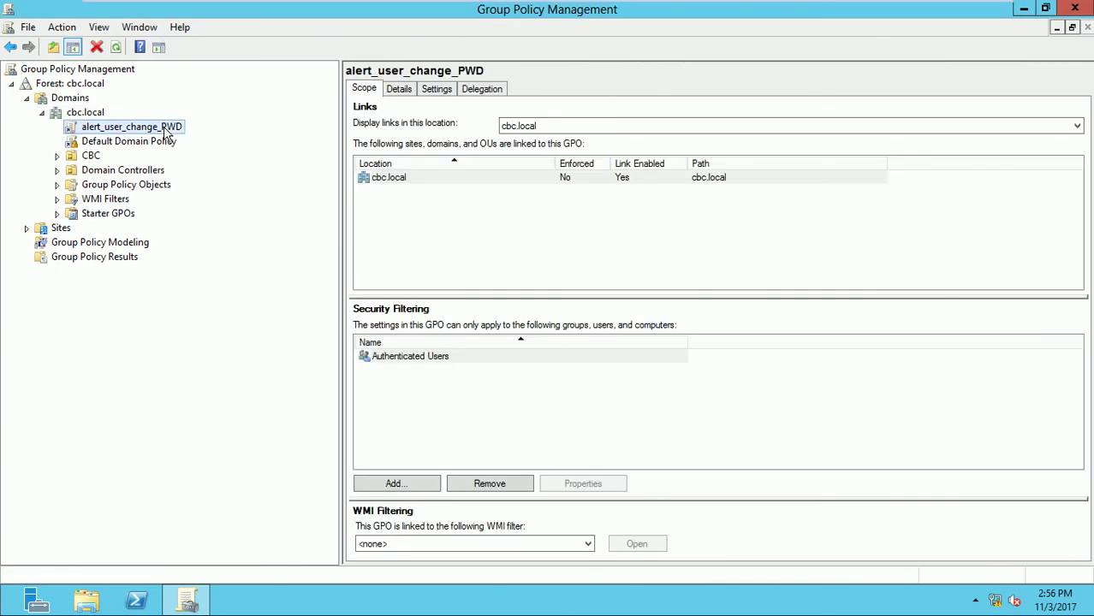
right_click(164, 130)
left_click(196, 140)
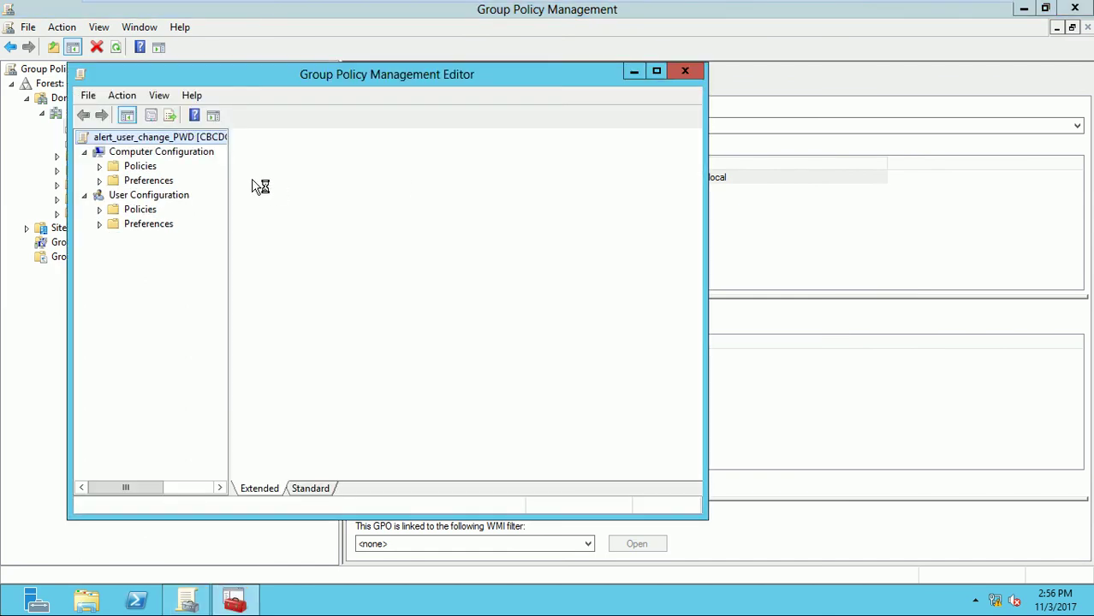
Maximize the editor and open Security Options under Computer Configuration > Policies > Windows Settings > Security Settings > Local Policies
left_click(100, 167)
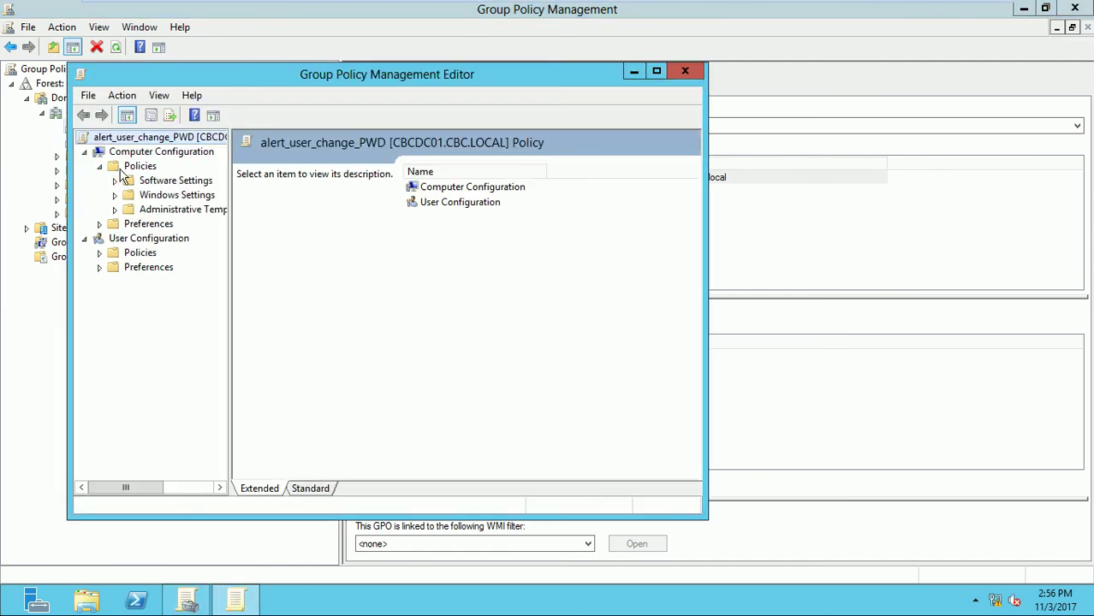
left_click(164, 197)
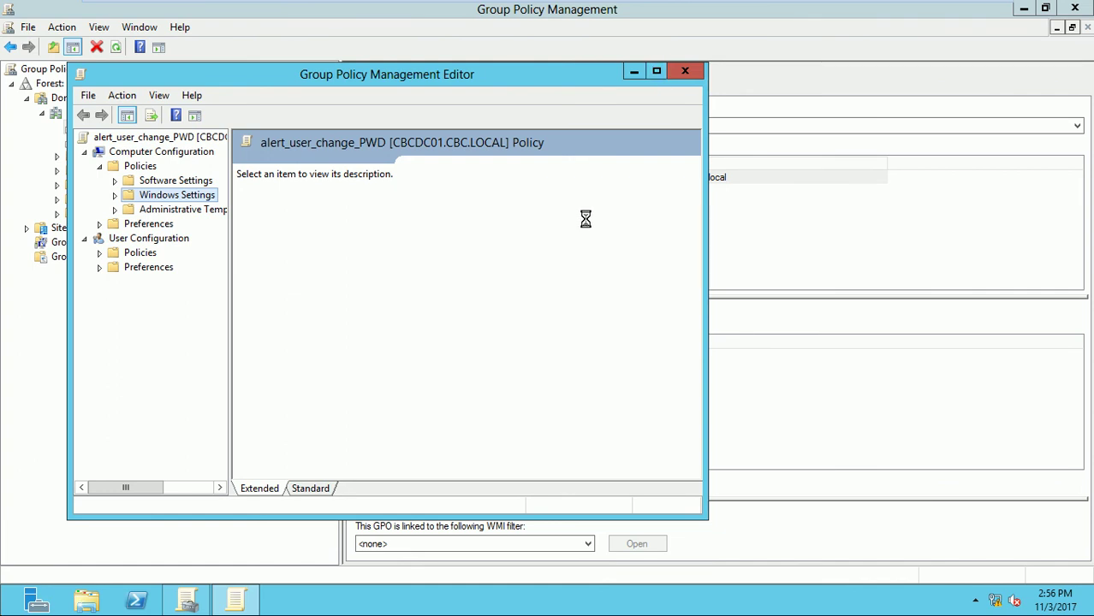
left_click(658, 71)
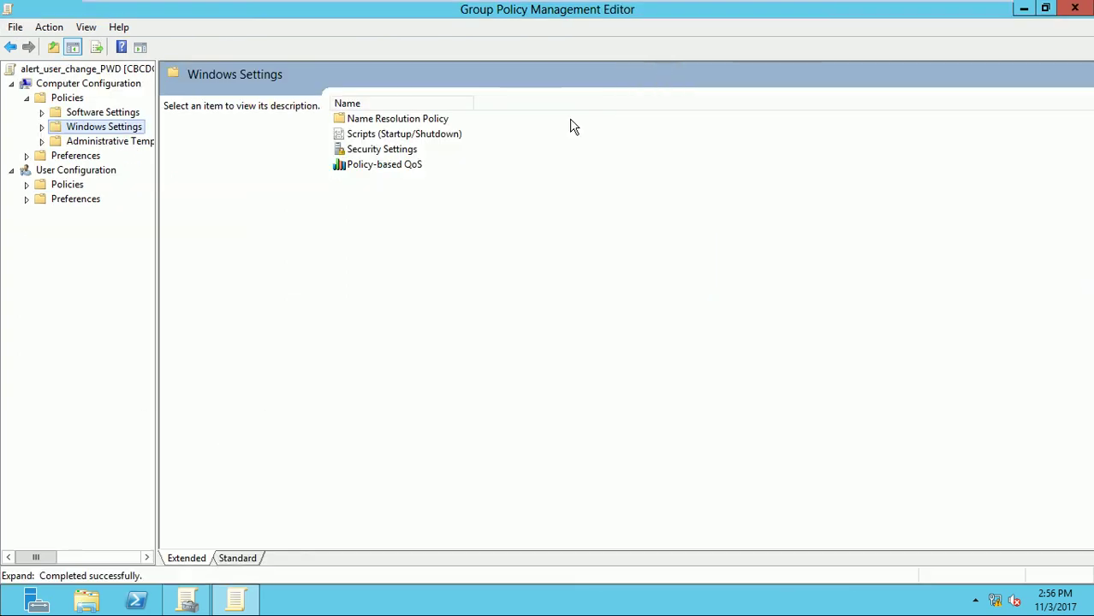
left_click(382, 154)
double_click(382, 151)
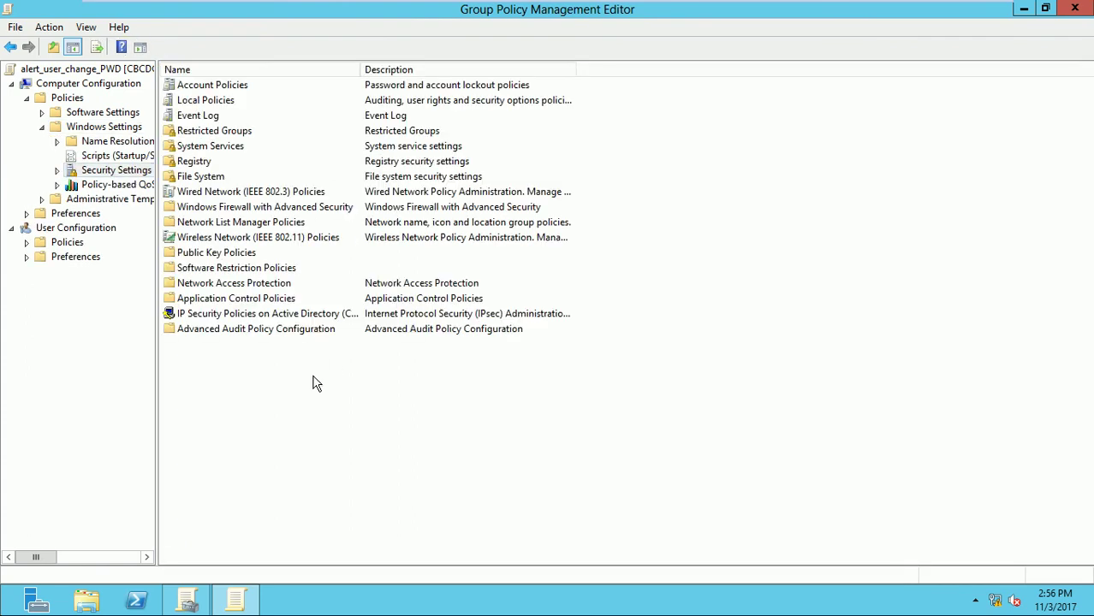
left_click(218, 103)
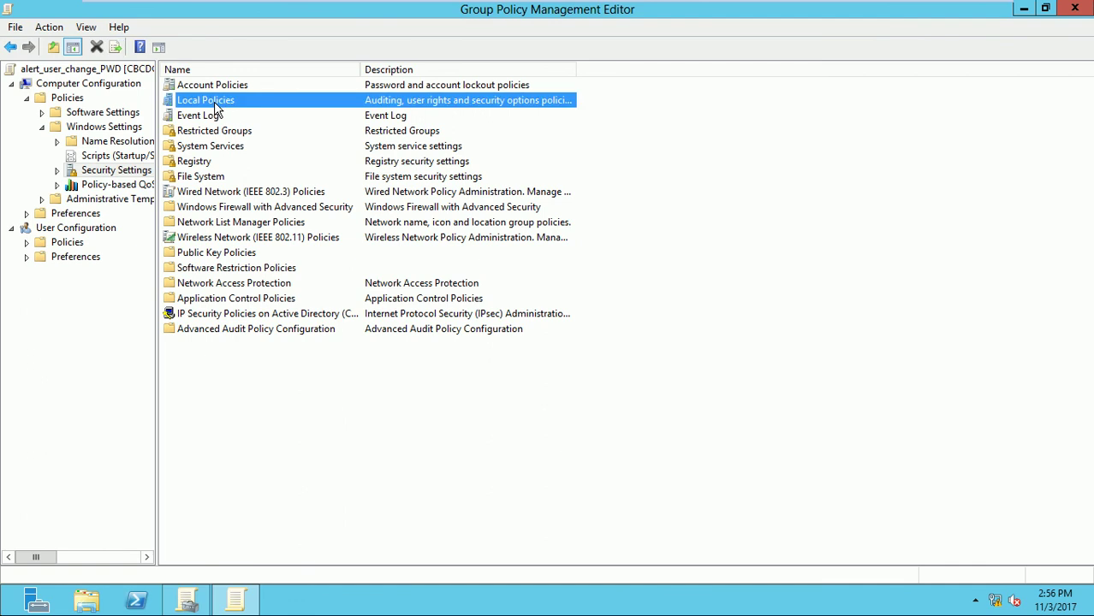
double_click(323, 110)
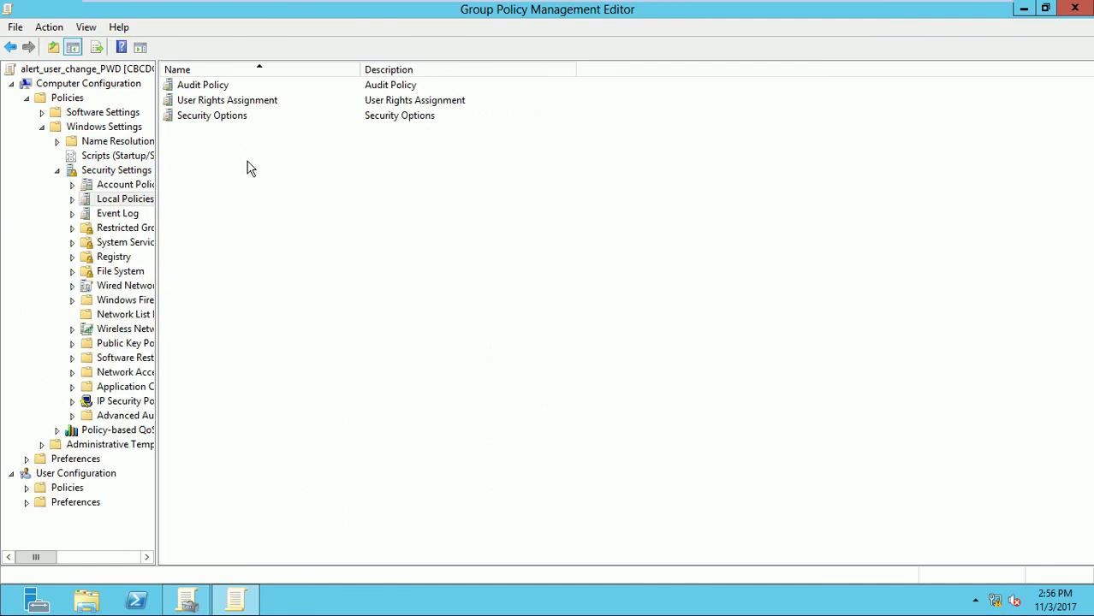
double_click(215, 120)
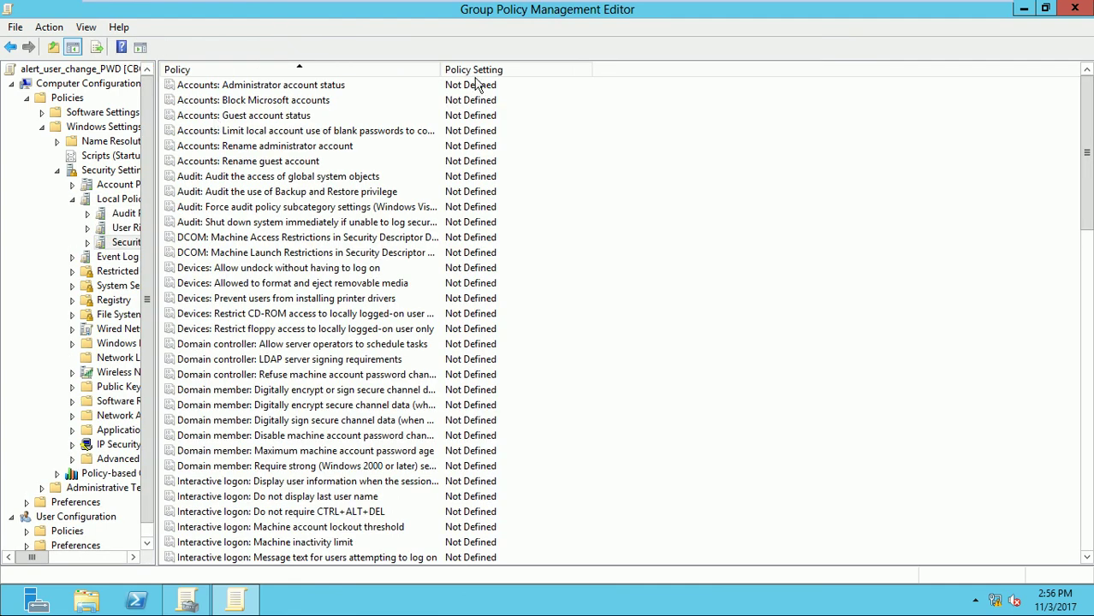
Widen the policy name column and open the setting "Interactive logon: Prompt user to change password before expiration"
left_click_drag(441, 67, 591, 130)
left_click_drag(1090, 122, 1090, 170)
scroll(625, 323, "down", 1)
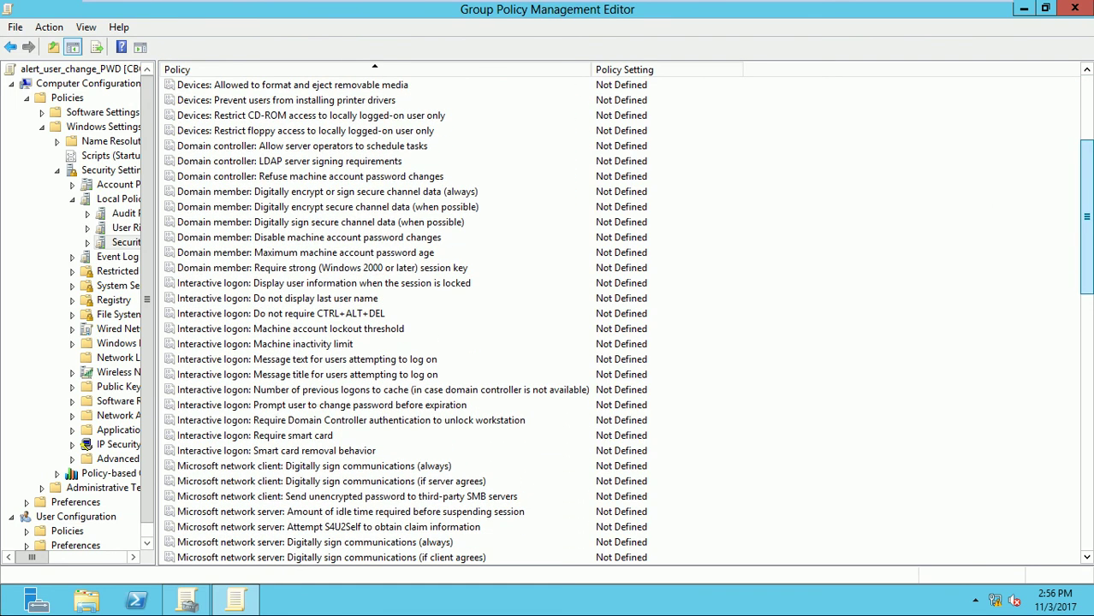
scroll(548, 321, "down", 4)
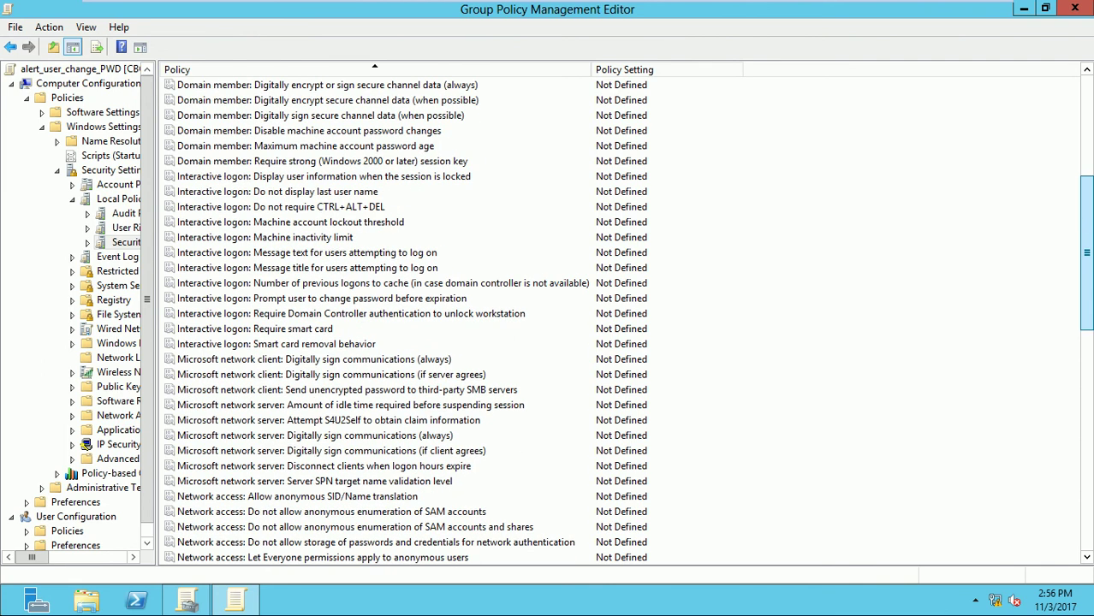
scroll(959, 228, "up", 3)
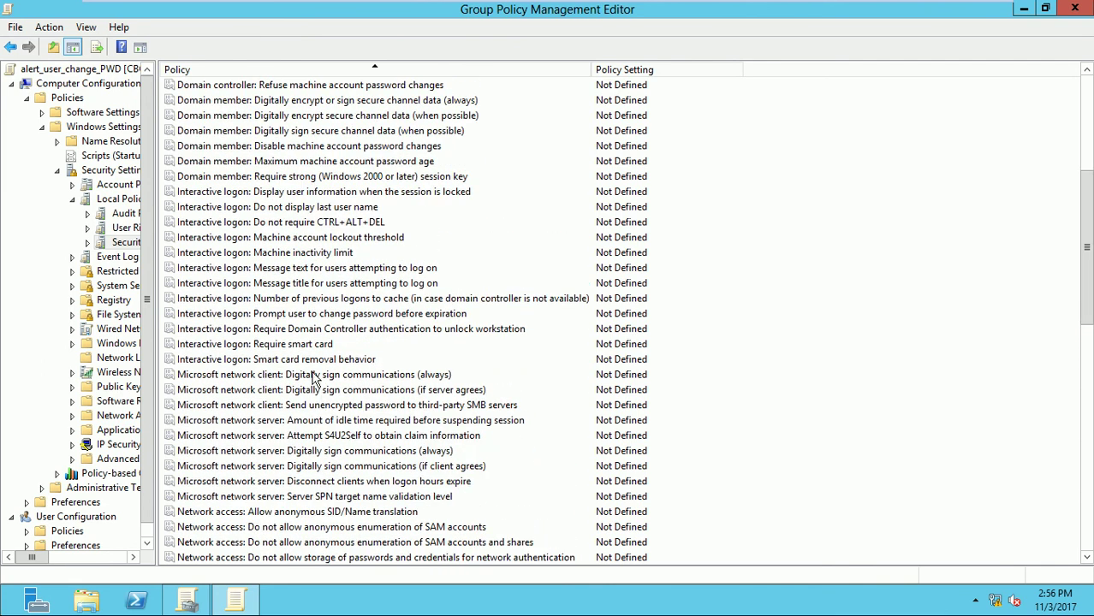
left_click(291, 315)
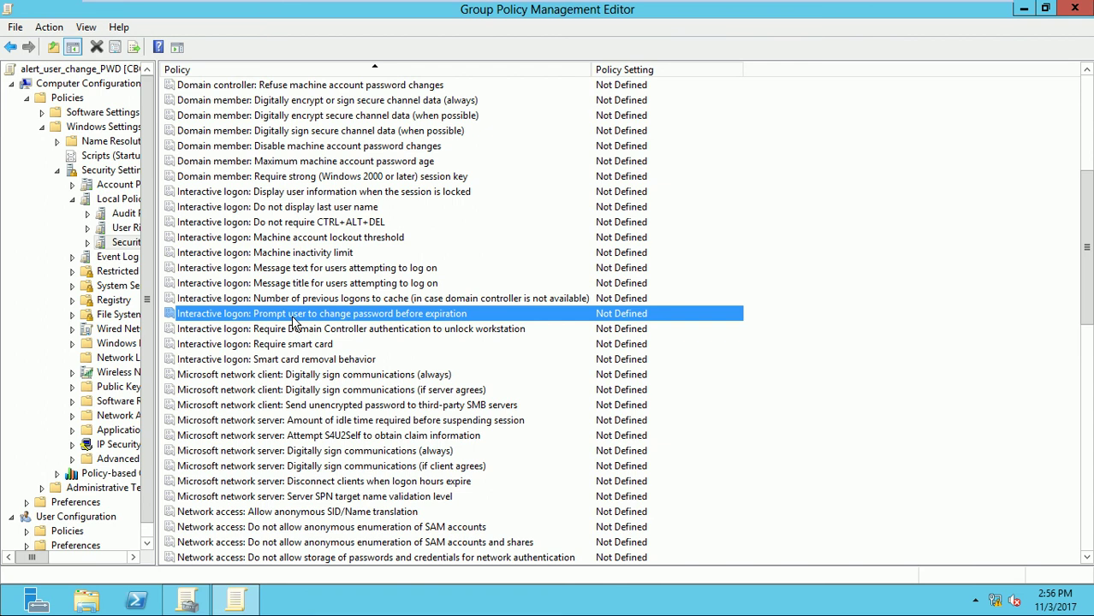
double_click(332, 317)
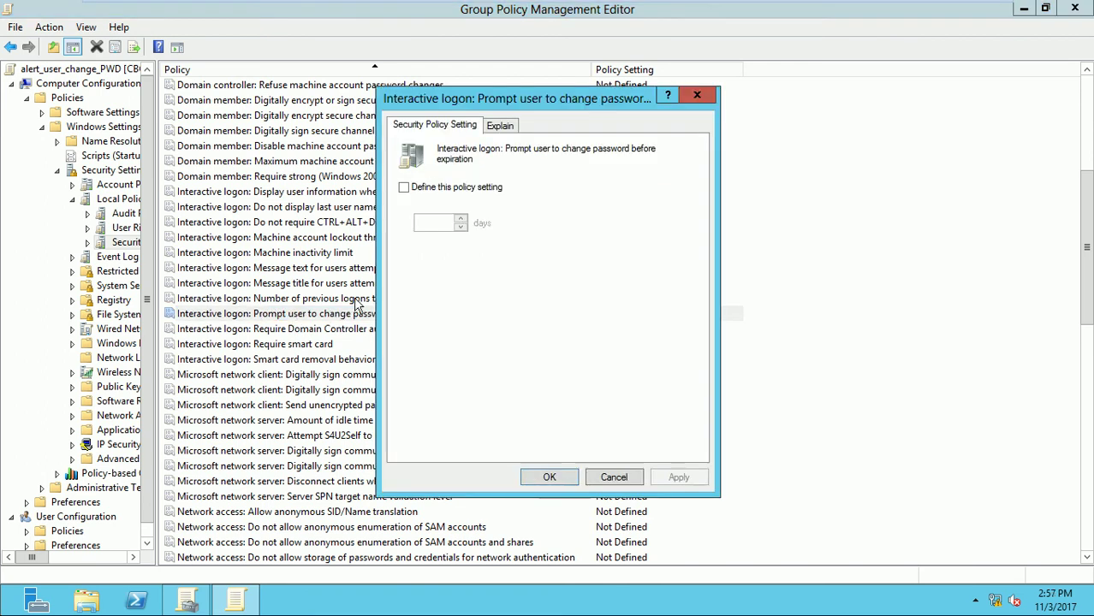
Define the policy setting to begin prompting 5 days before the password expires, and apply it
left_click(454, 187)
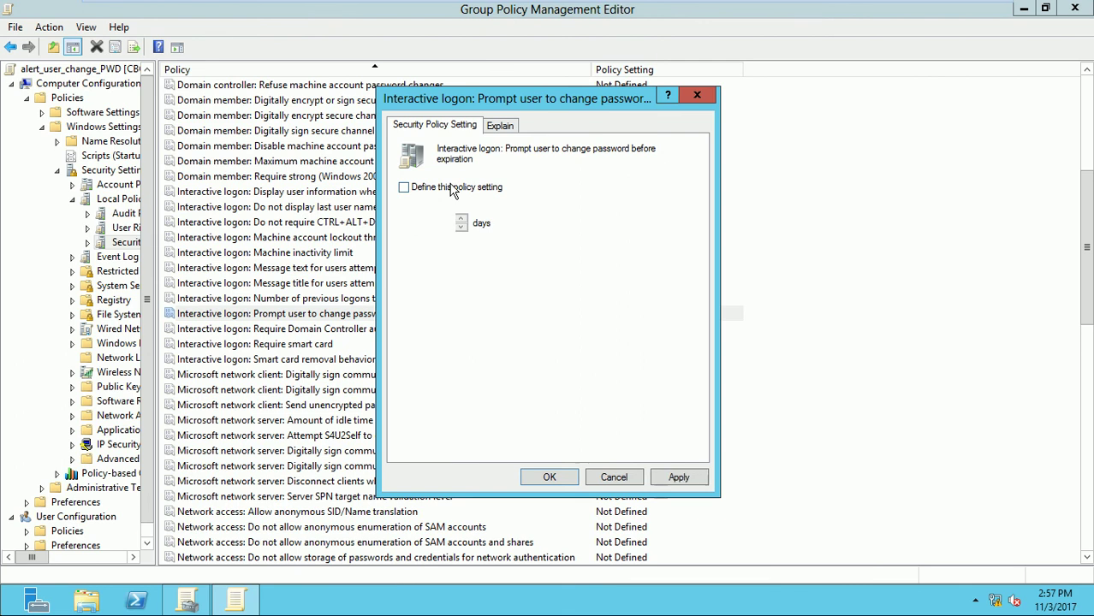
left_click(452, 188)
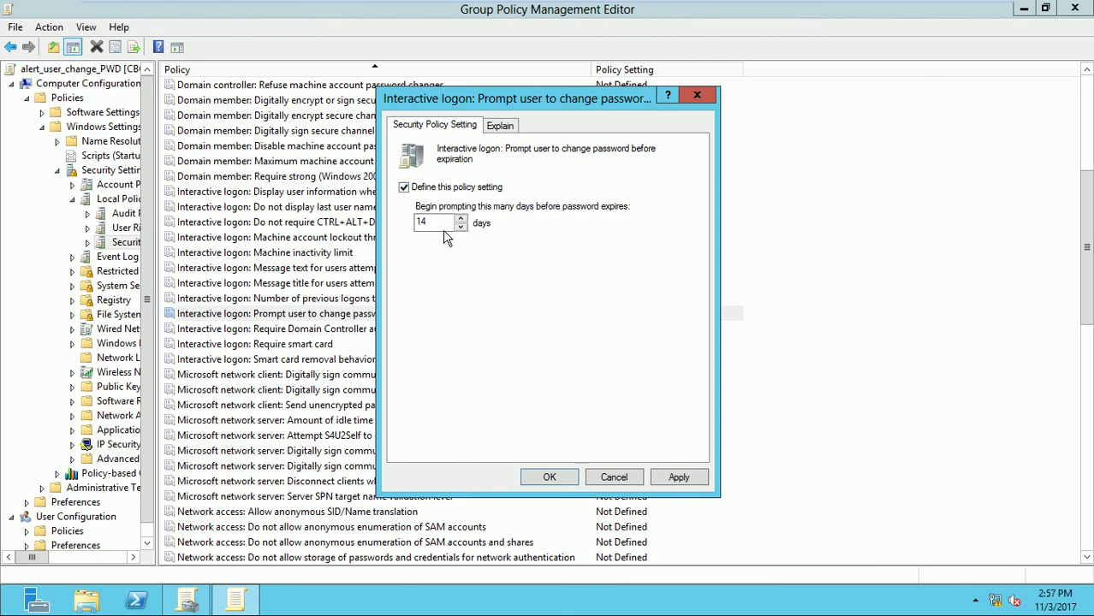
left_click_drag(428, 228, 407, 232)
type("5")
left_click(674, 478)
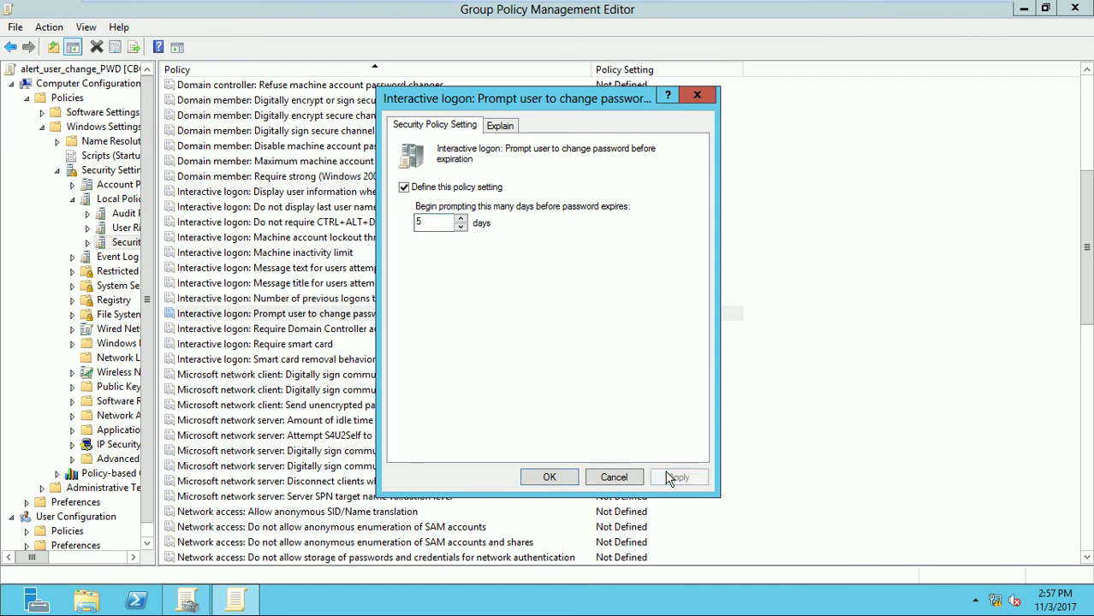
left_click(551, 478)
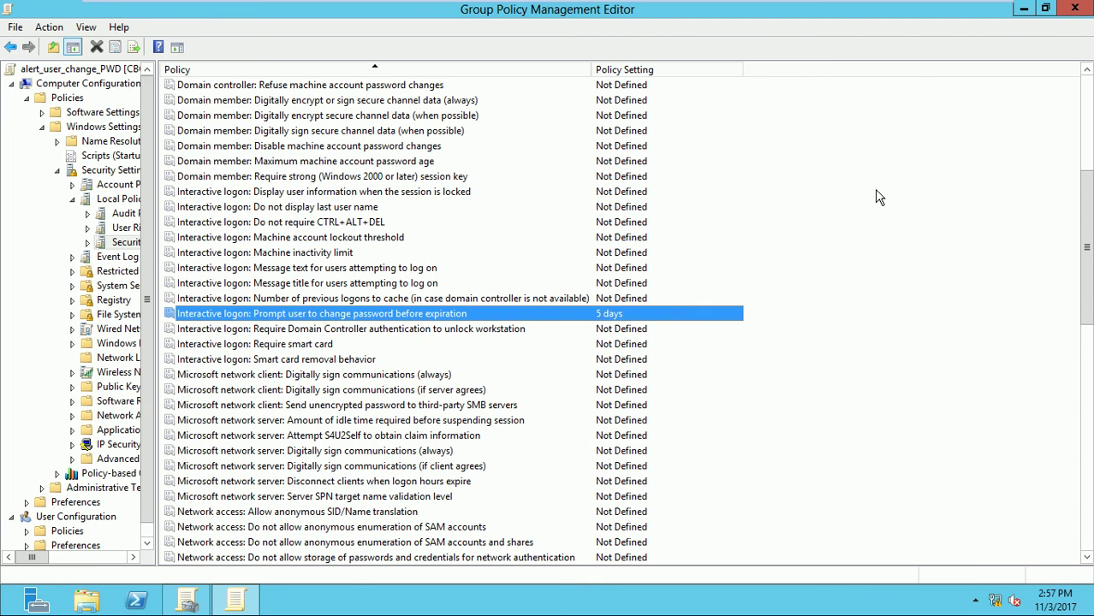
Run the command gpupdate \force from the Windows Run dialog to refresh Group Policy
key("super+r")
type("gp")
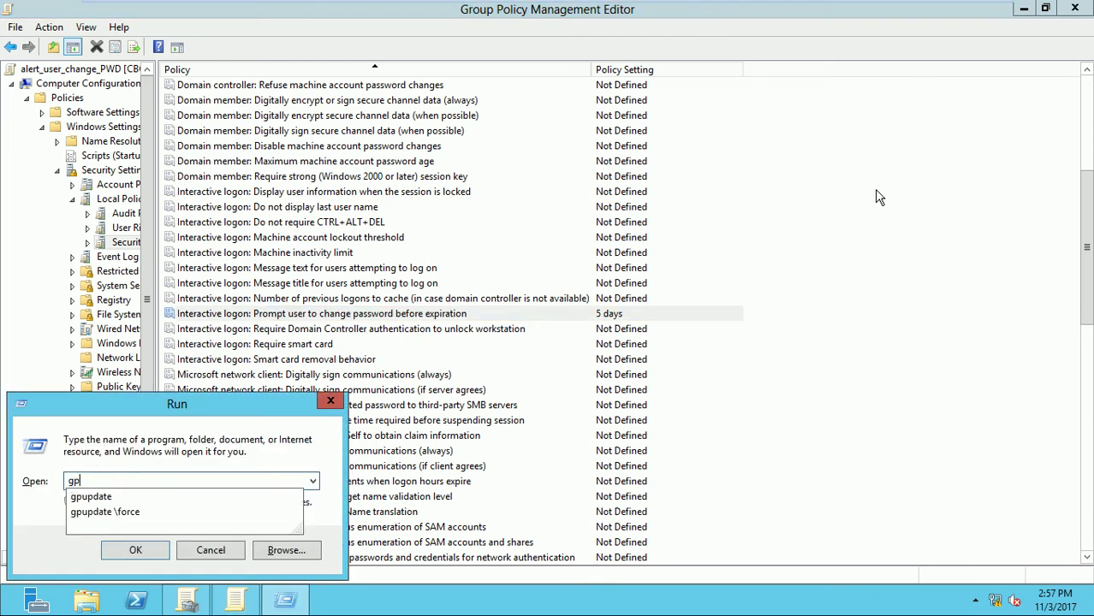
key("Down")
key("Down")
key("Return")
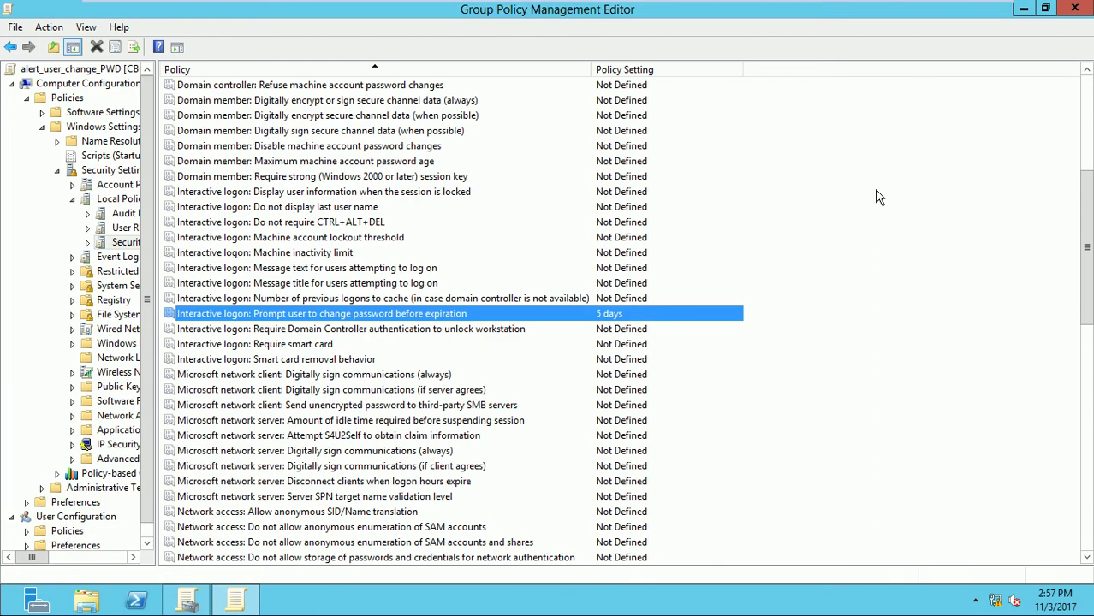
Close the policy editor and the Group Policy Management console
left_click(1074, 8)
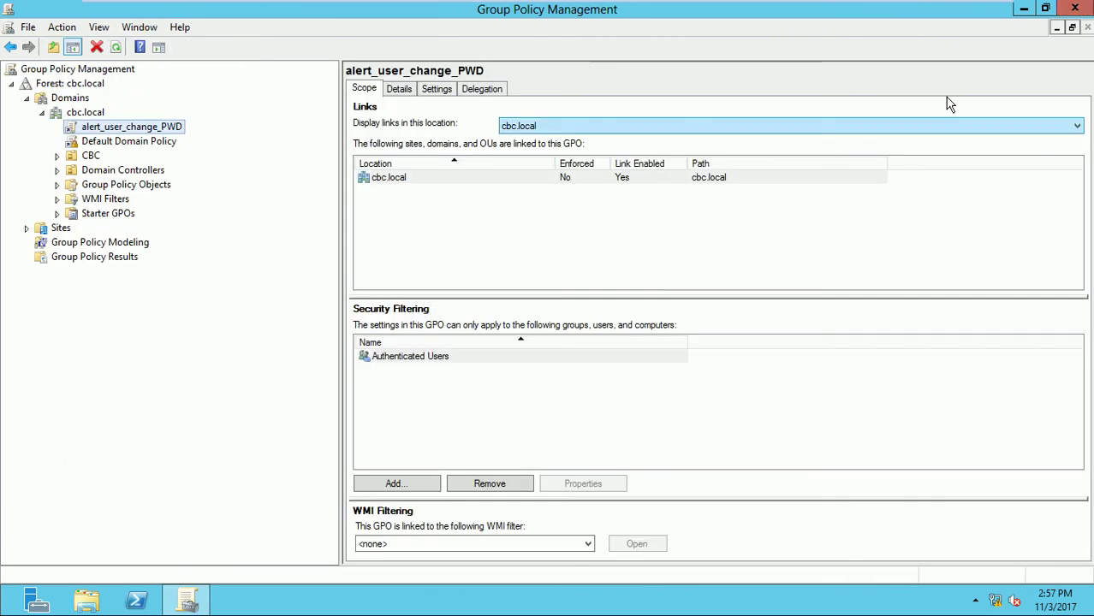
left_click(1075, 7)
right_click(469, 278)
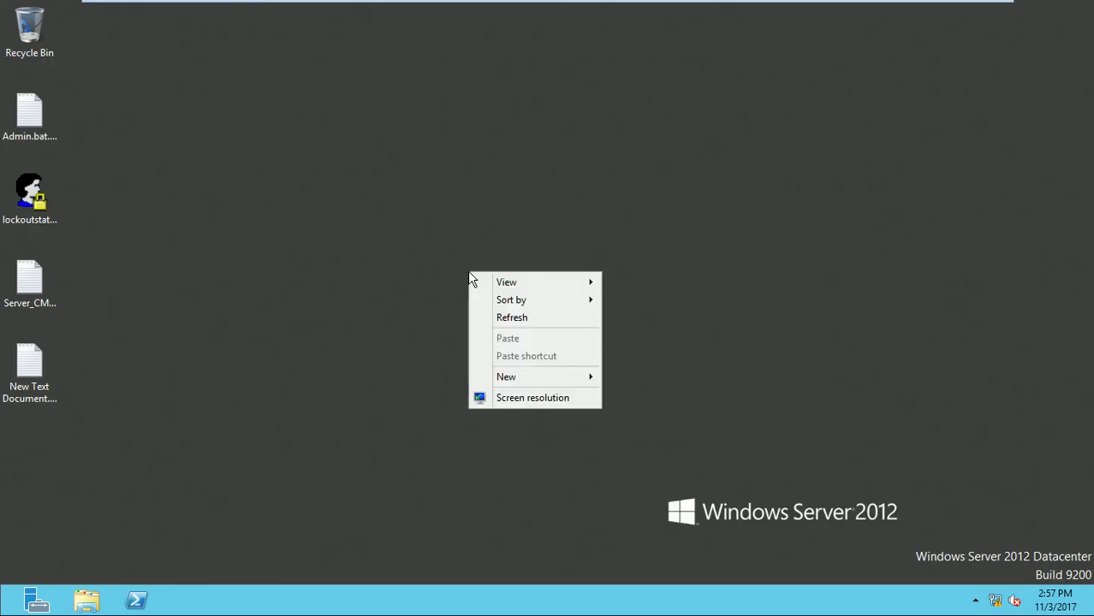
left_click(518, 319)
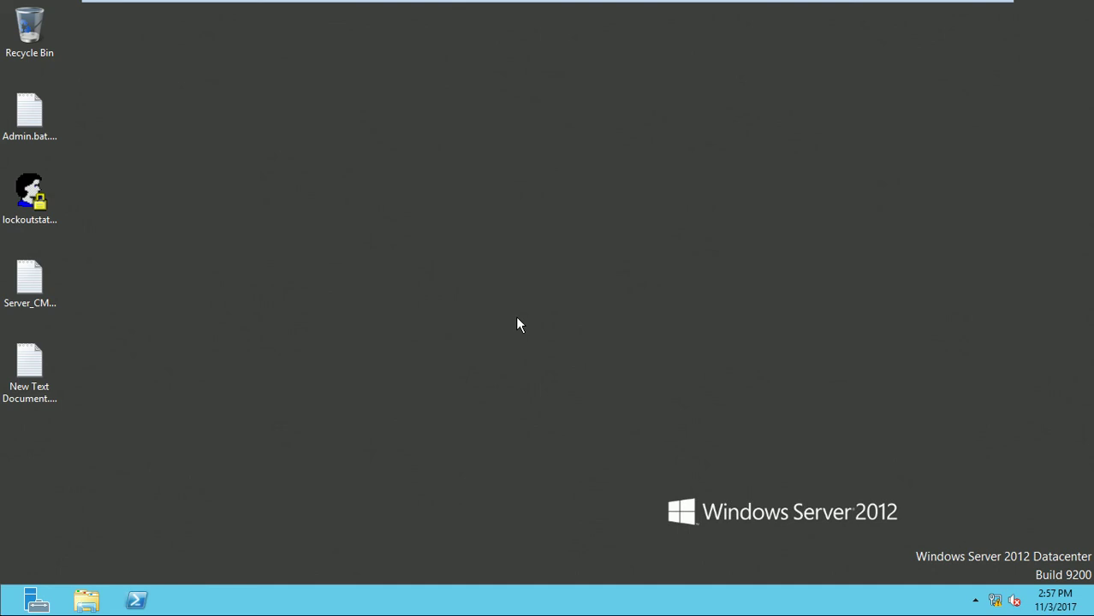
right_click(417, 182)
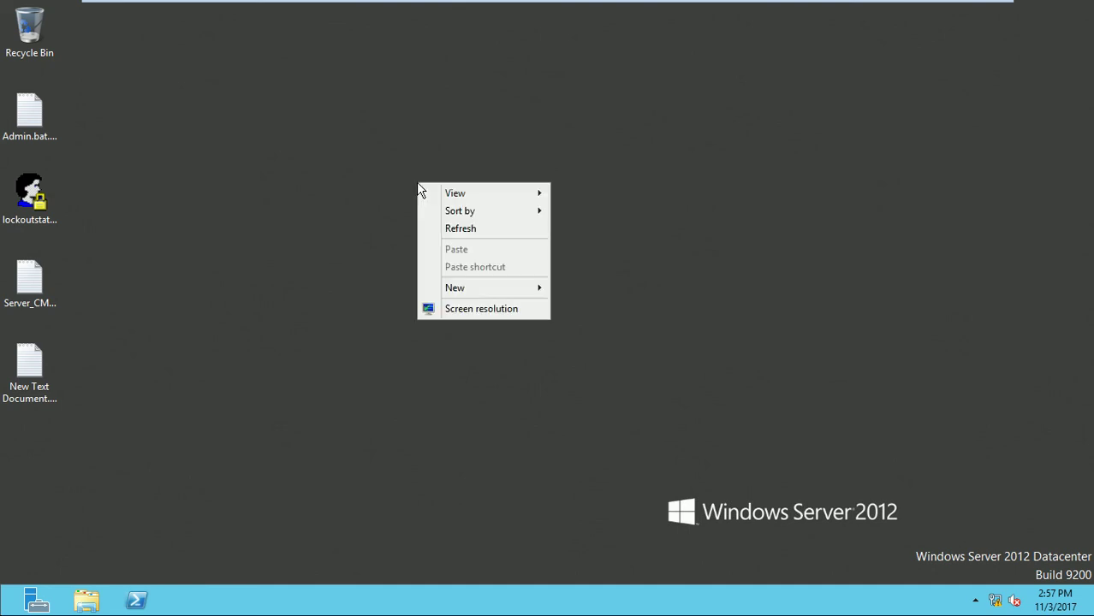
left_click(484, 231)
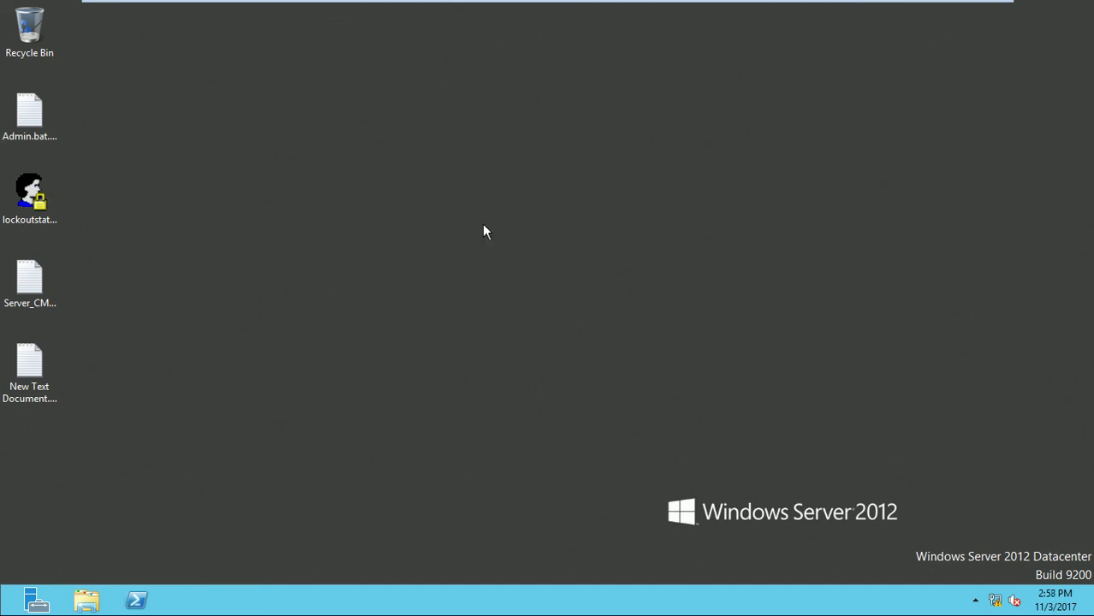
right_click(567, 117)
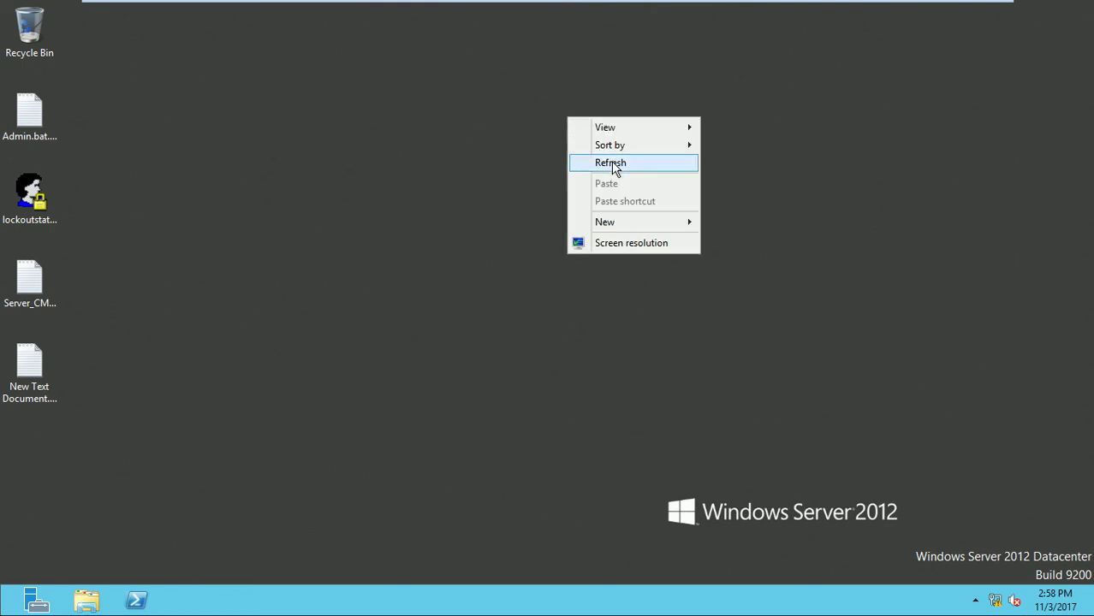
left_click(612, 163)
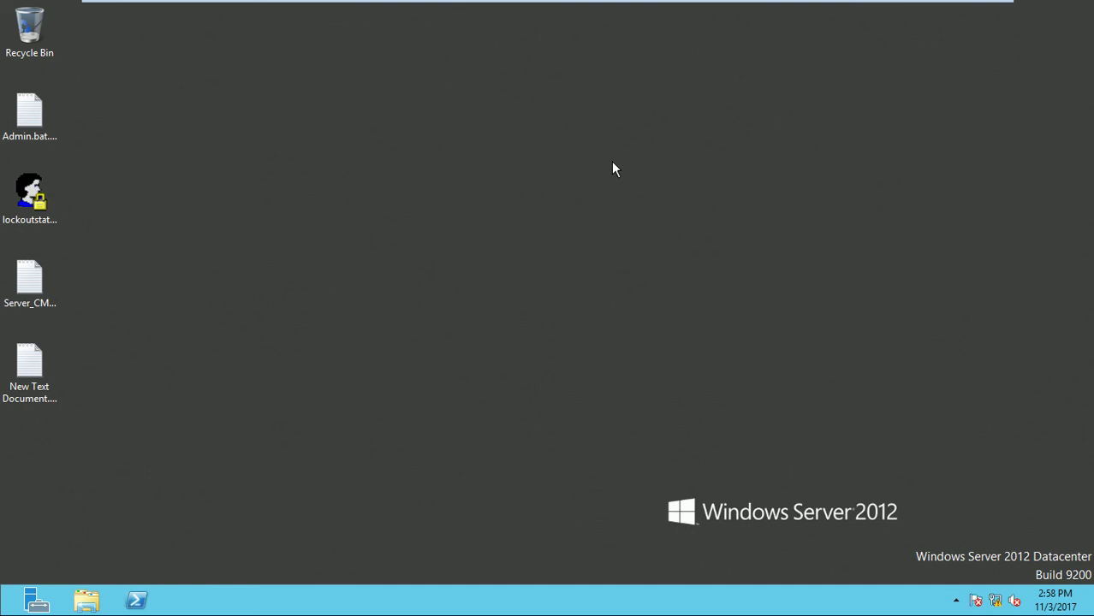
Minimize the CBCDC01 virtual machine window and show the host's hidden notification icons
mouse_move(803, 4)
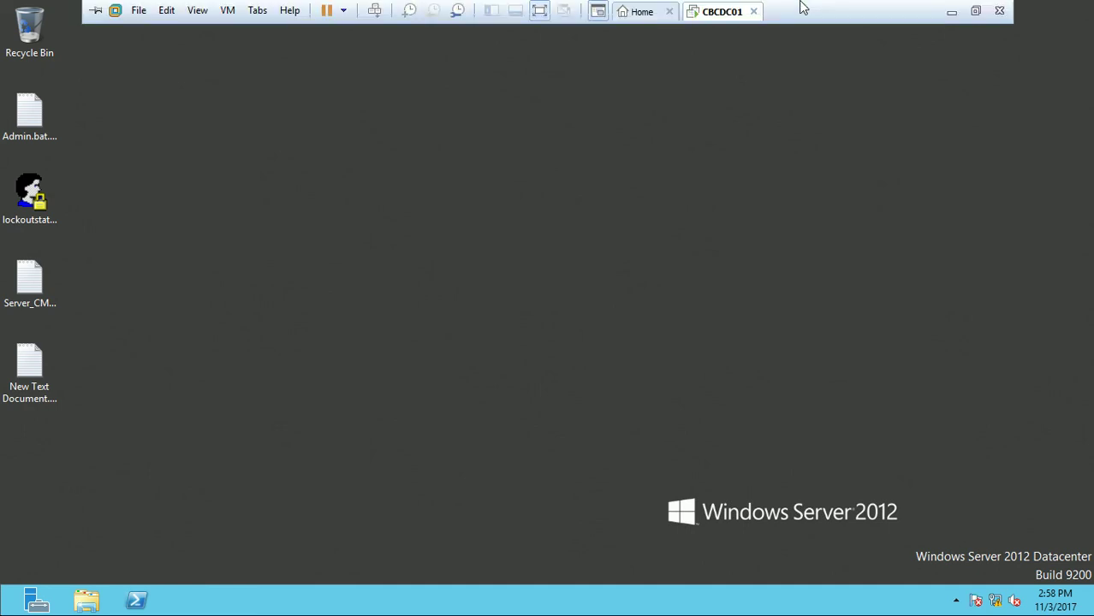
left_click(949, 11)
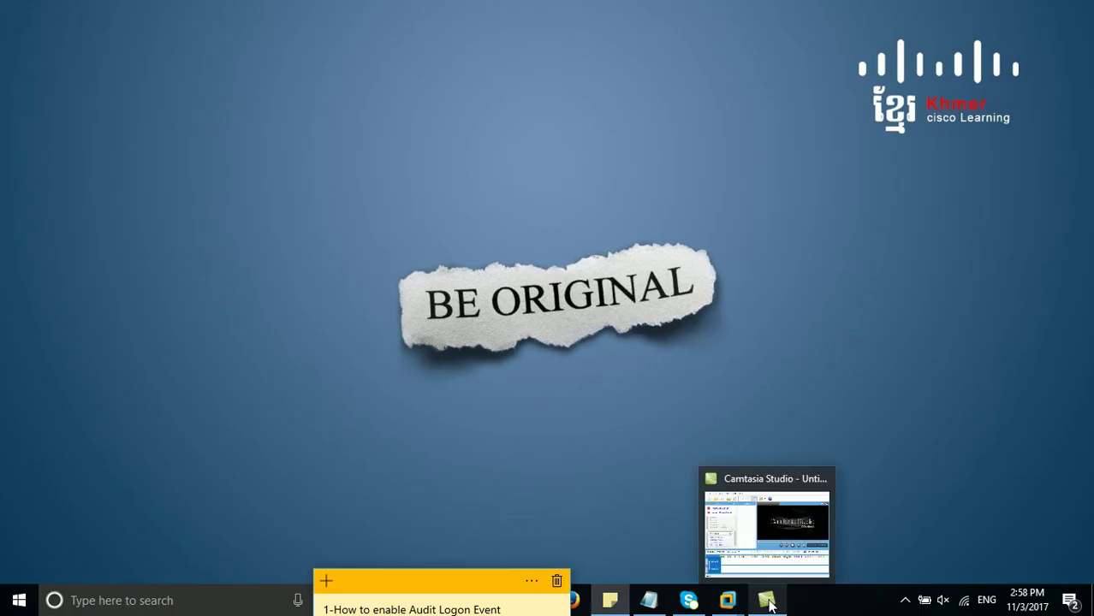
left_click(905, 603)
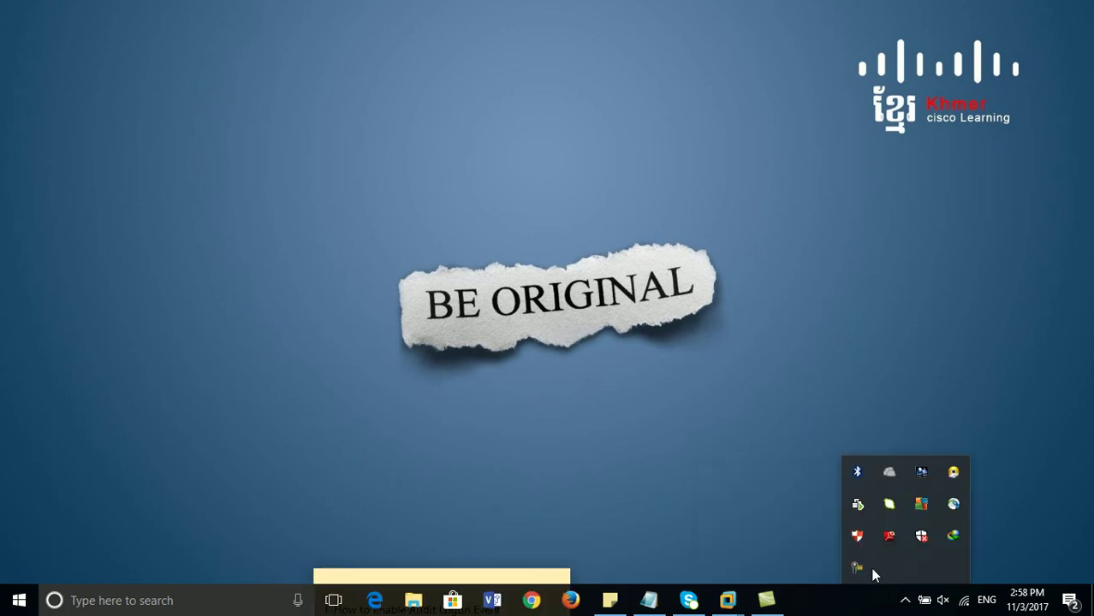